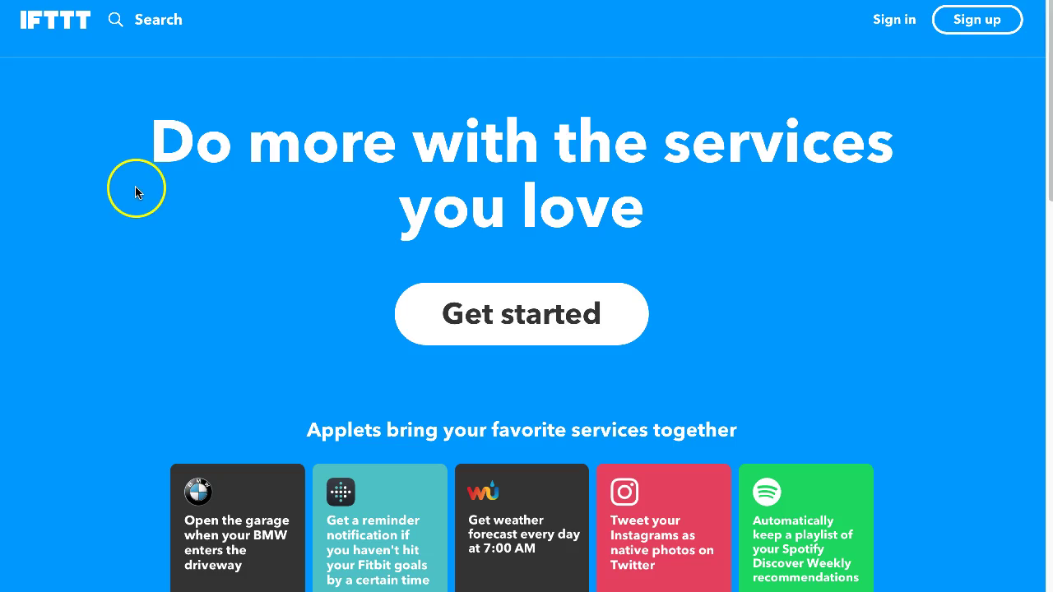
Browse the IFTTT landing page before signing in
{"action": "scroll", "coordinate": [83, 200], "scroll_direction": "down", "scroll_amount": 1}
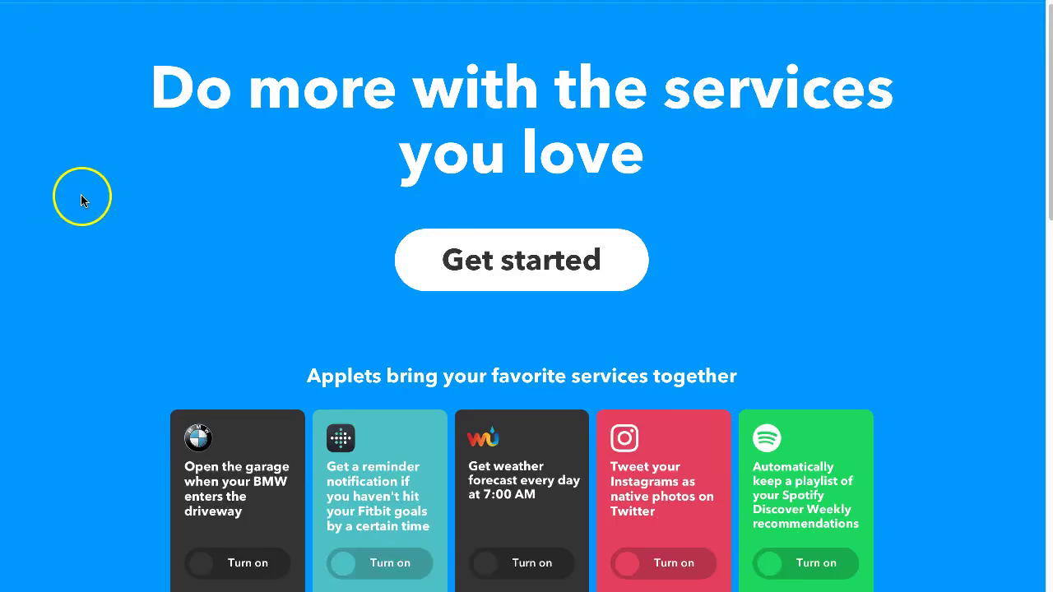
{"action": "scroll", "coordinate": [82, 200], "scroll_direction": "down", "scroll_amount": 1}
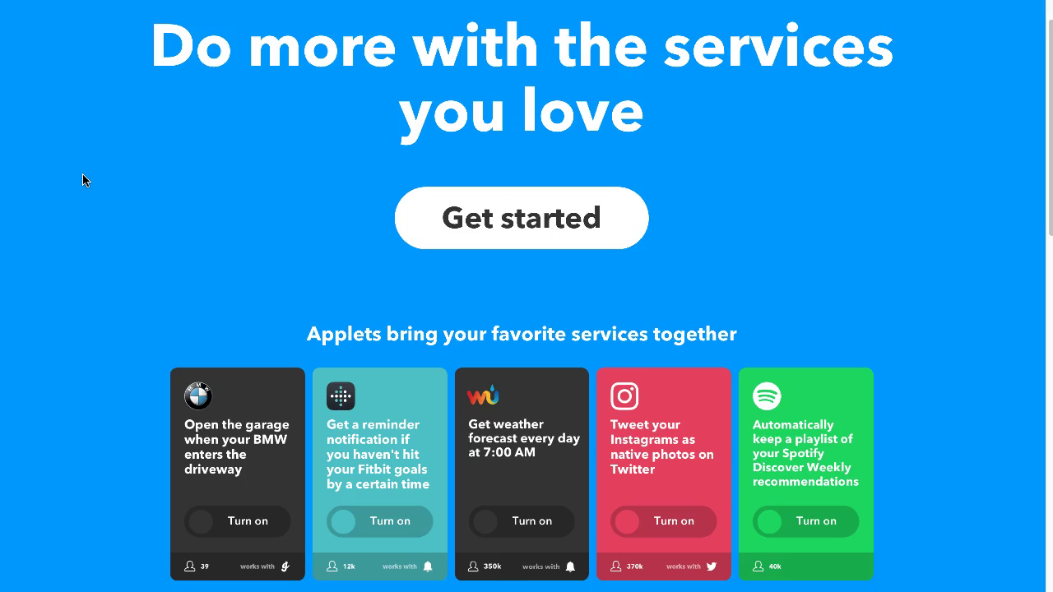
{"action": "left_click", "coordinate": [86, 171]}
{"action": "scroll", "coordinate": [79, 163], "scroll_direction": "down", "scroll_amount": 2}
{"action": "scroll", "coordinate": [79, 163], "scroll_direction": "up", "scroll_amount": 3}
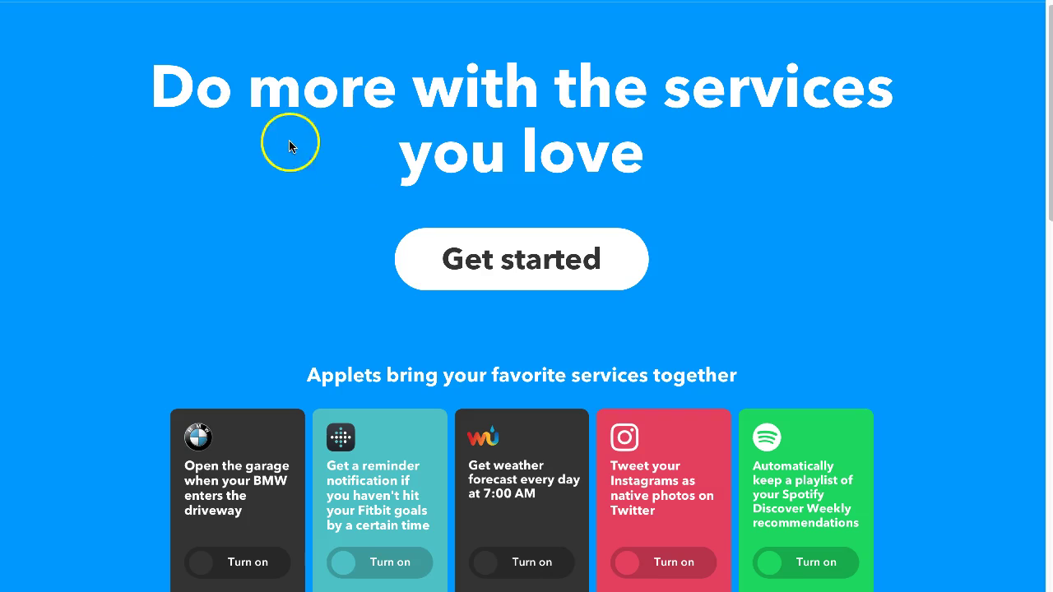
{"action": "scroll", "coordinate": [124, 282], "scroll_direction": "down", "scroll_amount": 1}
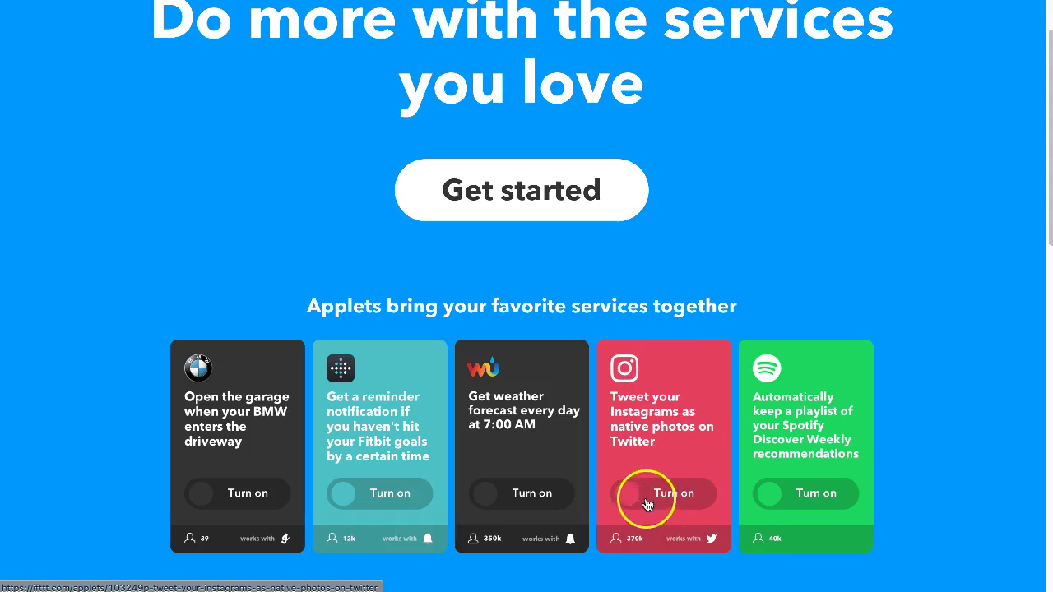
{"action": "left_click", "coordinate": [702, 492]}
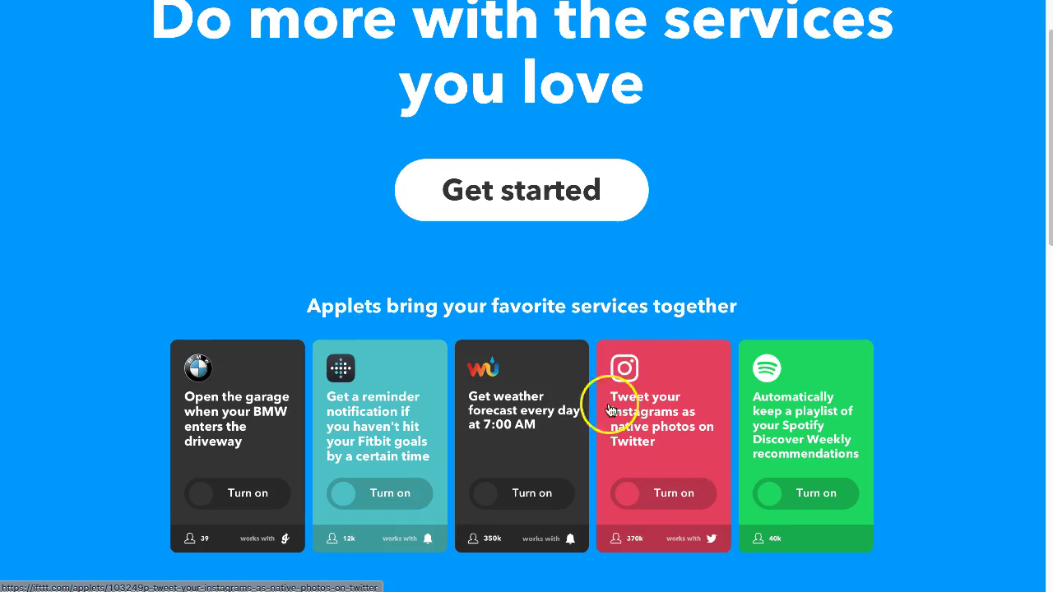
{"action": "left_click", "coordinate": [694, 316]}
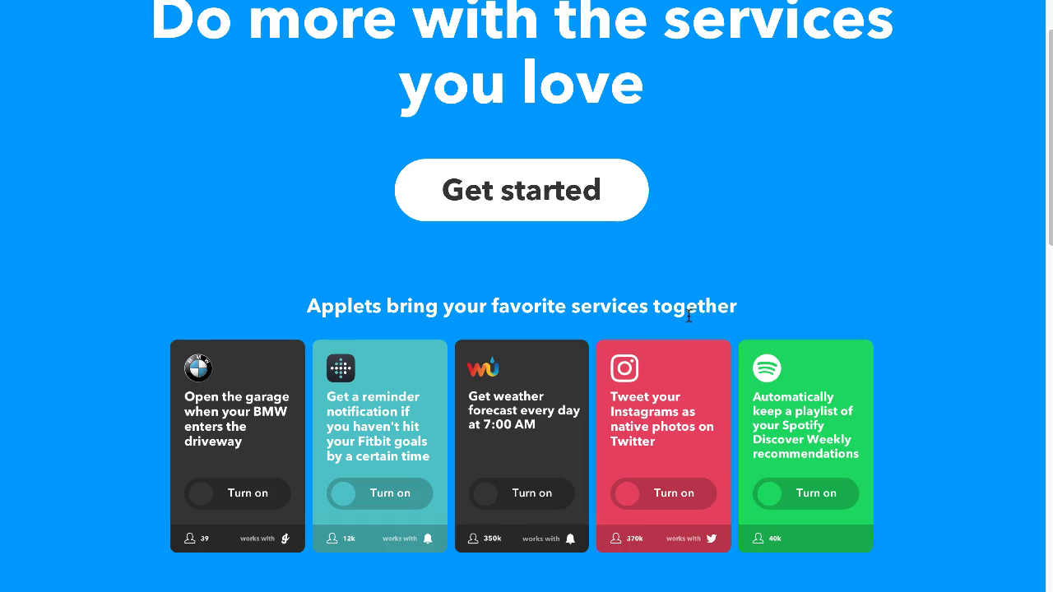
{"action": "scroll", "coordinate": [701, 263], "scroll_direction": "down", "scroll_amount": 2}
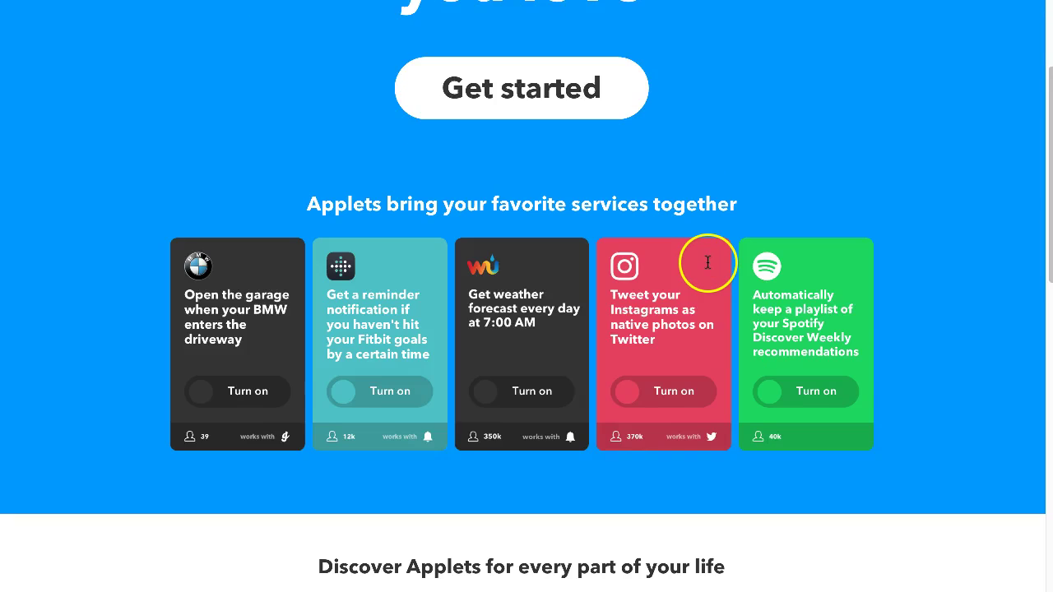
{"action": "scroll", "coordinate": [706, 262], "scroll_direction": "down", "scroll_amount": 3}
{"action": "scroll", "coordinate": [705, 262], "scroll_direction": "up", "scroll_amount": 5}
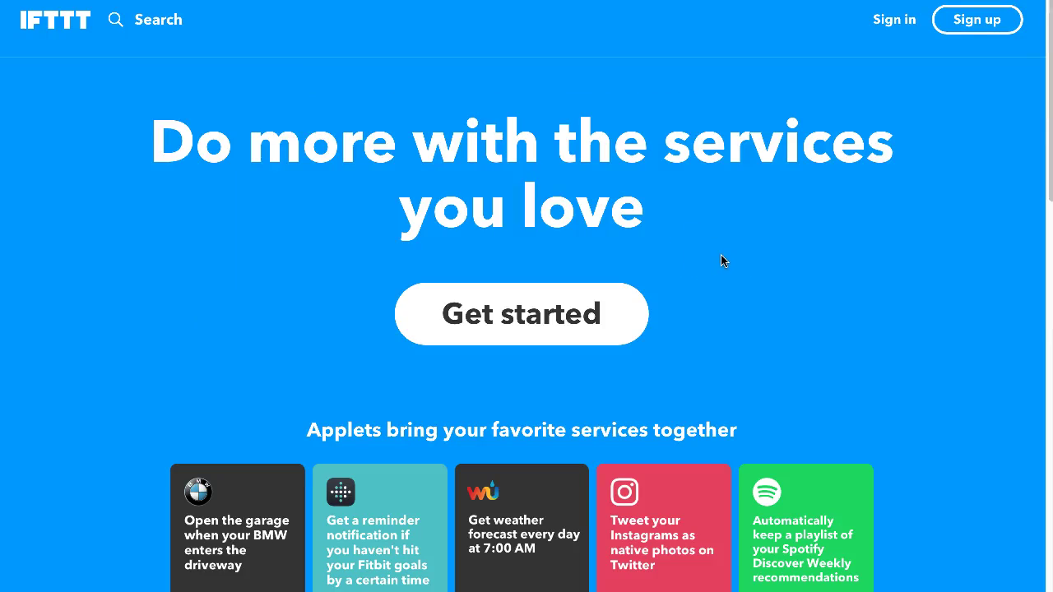
Sign in with the existing IFTTT account and bring up Search with recommended services
{"action": "left_click", "coordinate": [551, 322]}
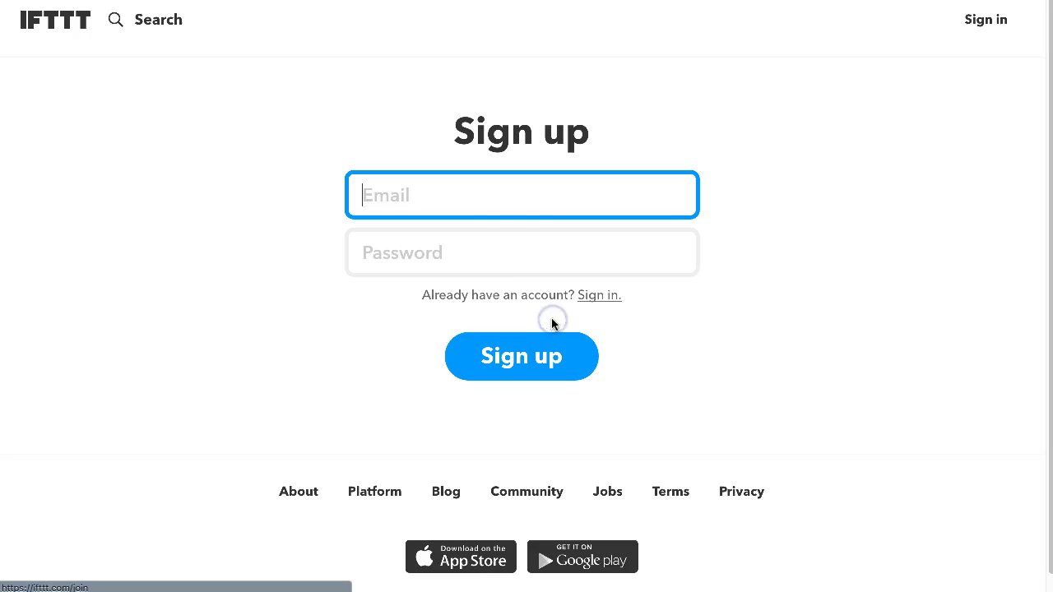
{"action": "left_click", "coordinate": [586, 295]}
{"action": "left_click", "coordinate": [518, 358]}
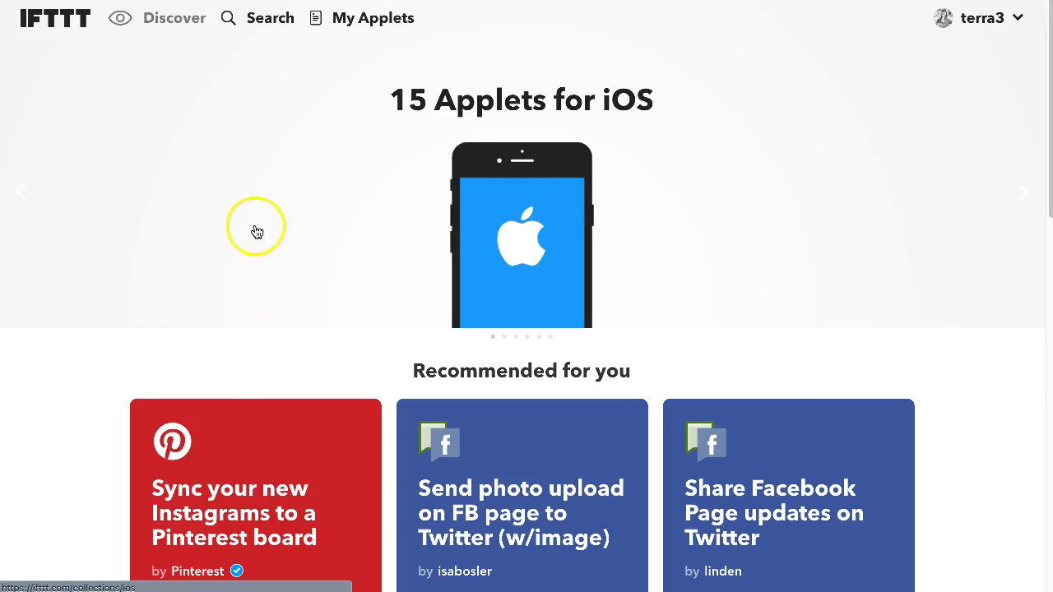
{"action": "left_click", "coordinate": [252, 18]}
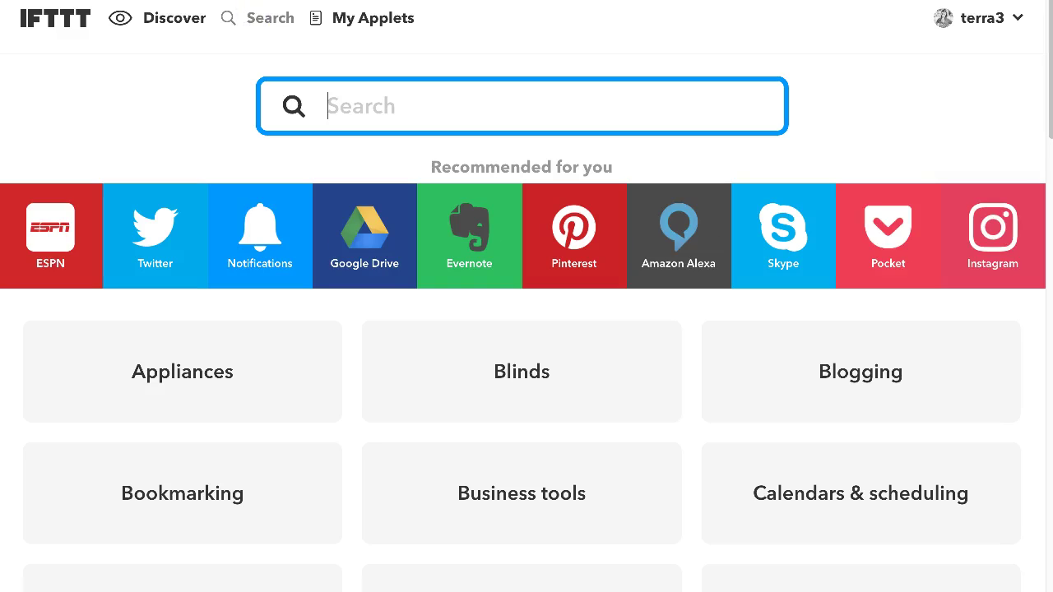
Search for 'instagram to dropbox' and choose the Instagram service from the results
{"action": "type", "text": "instagram to drop"}
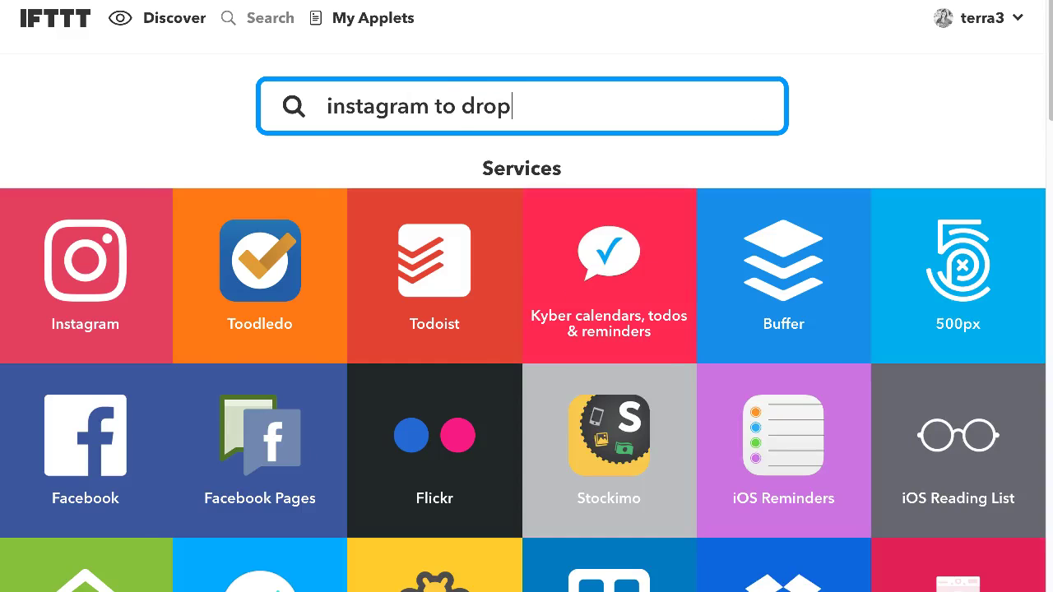
{"action": "type", "text": "bo"}
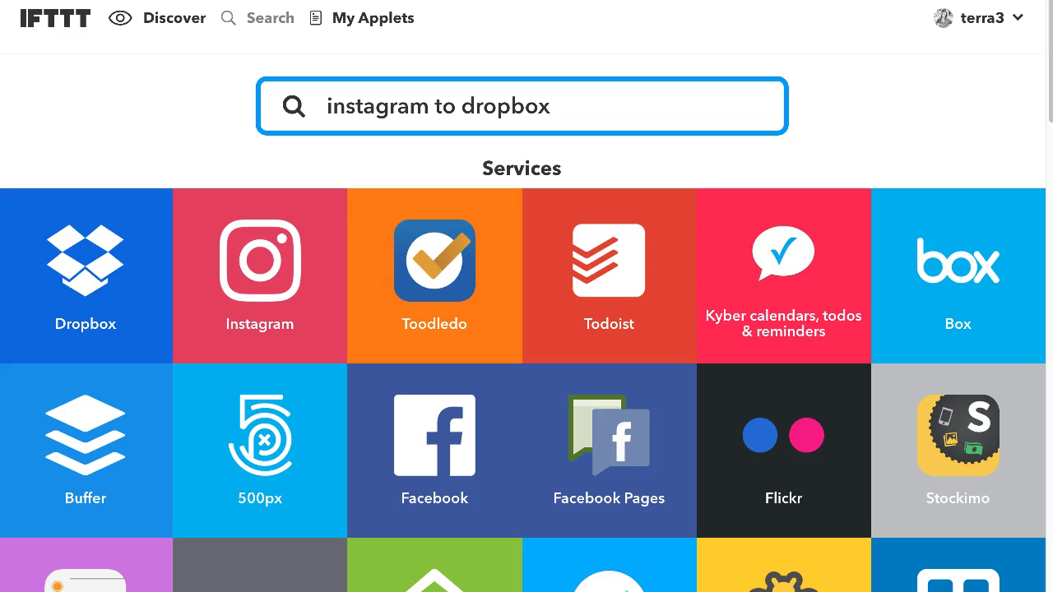
{"action": "type", "text": "x"}
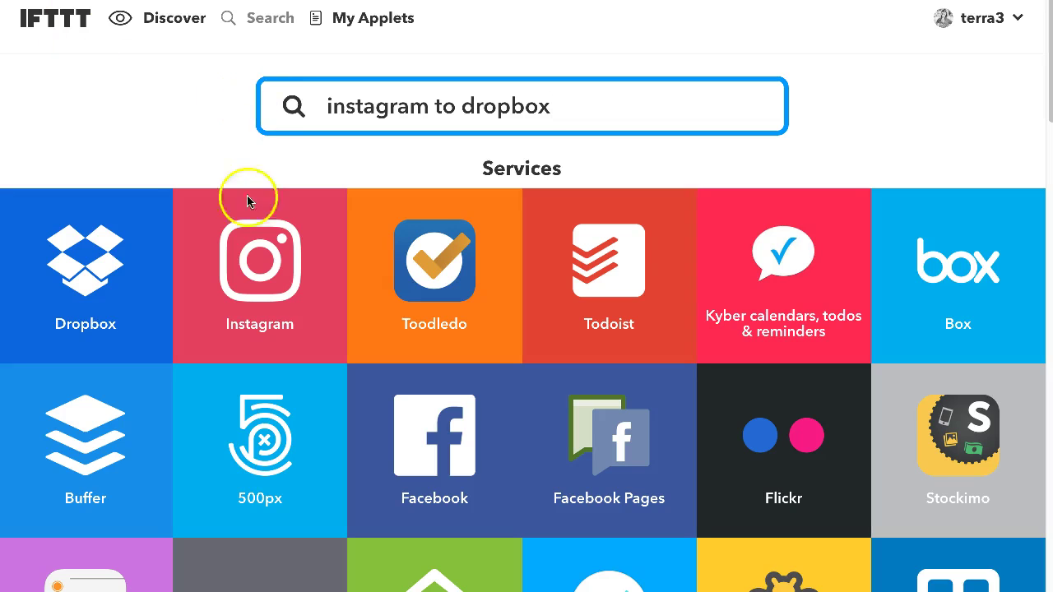
{"action": "left_click", "coordinate": [251, 284]}
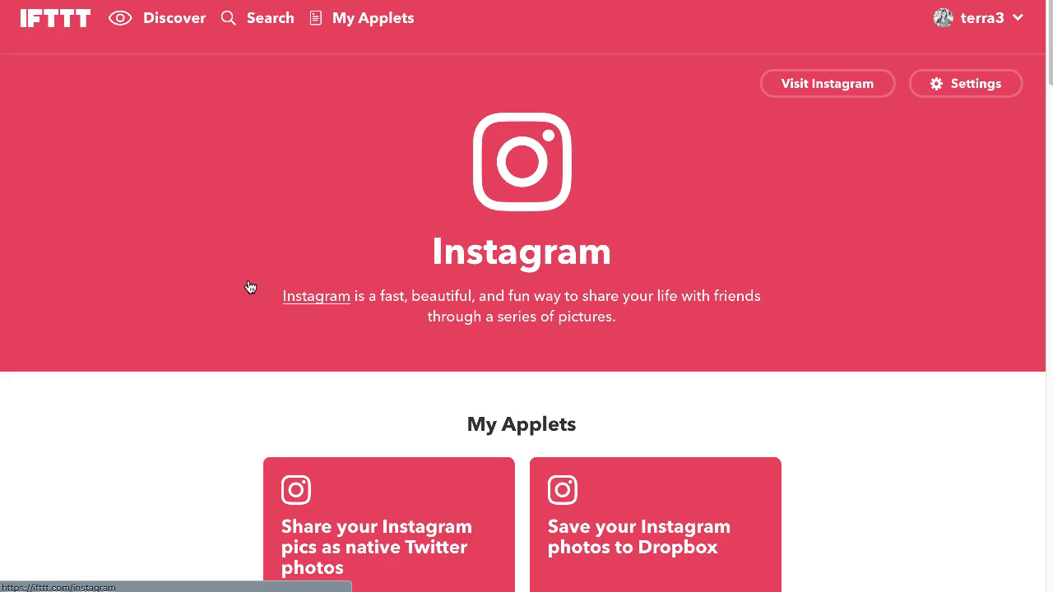
Scroll to My Applets to see 'Save your Instagram photos to Dropbox' switched On
{"action": "scroll", "coordinate": [186, 354], "scroll_direction": "down", "scroll_amount": 3}
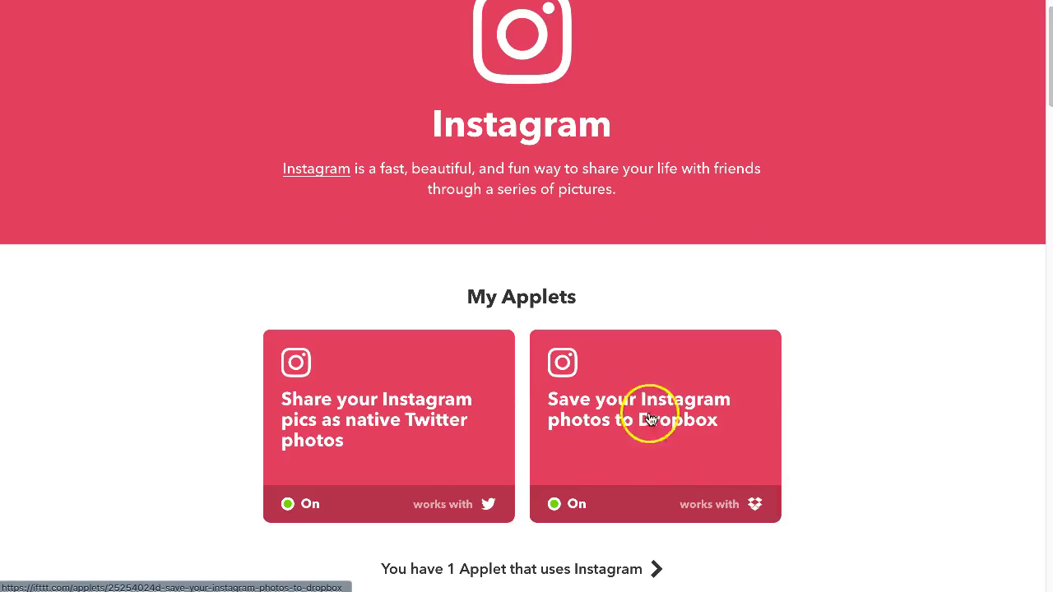
{"action": "left_click", "coordinate": [649, 450]}
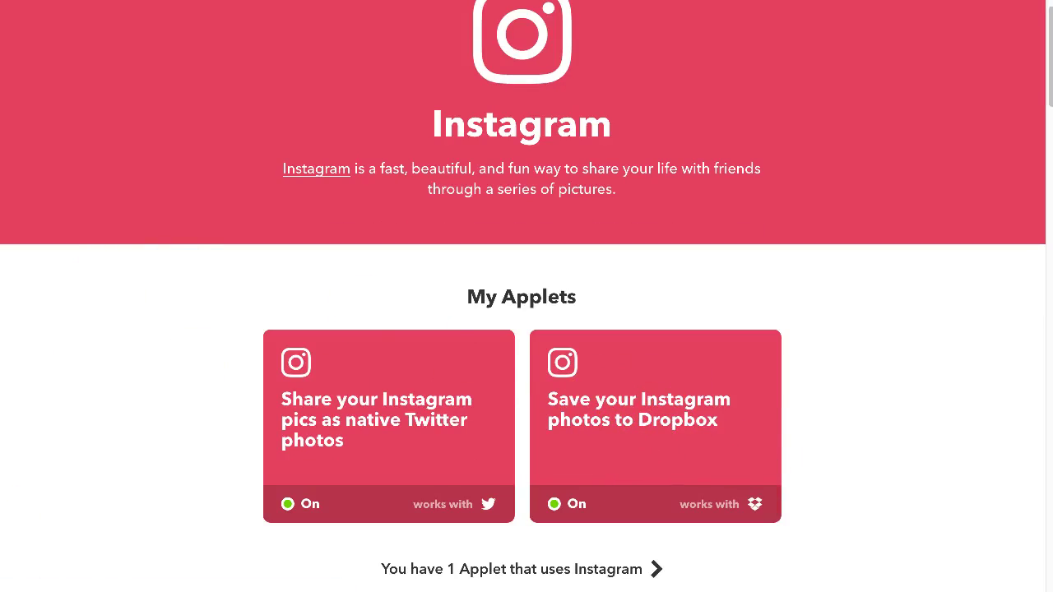
In Finder, go to the Dropbox > IFTTT > Instagram folder of synced photos
{"action": "left_click", "coordinate": [64, 585]}
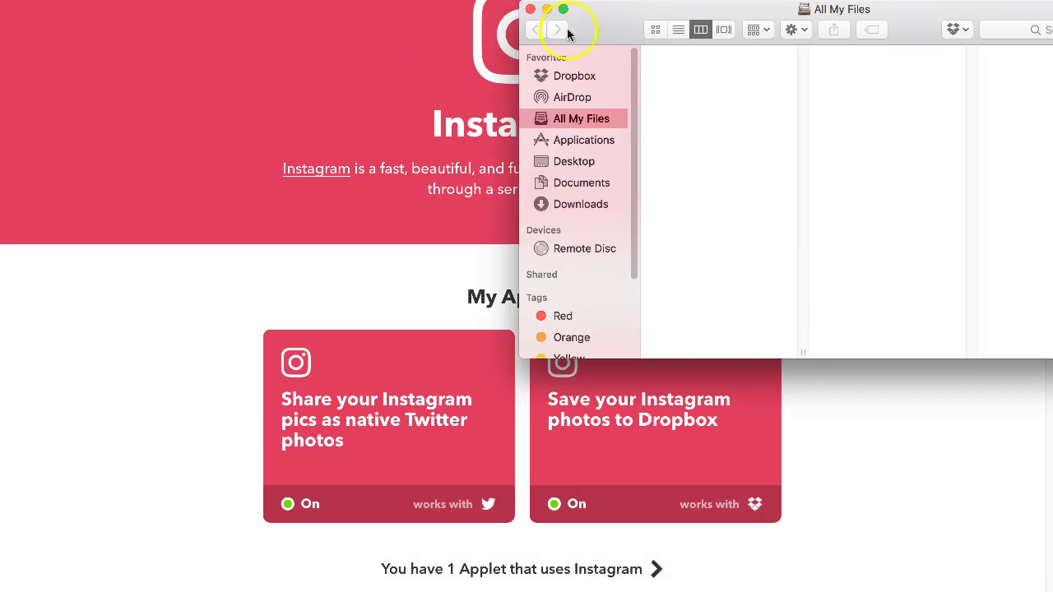
{"action": "left_click", "coordinate": [562, 76]}
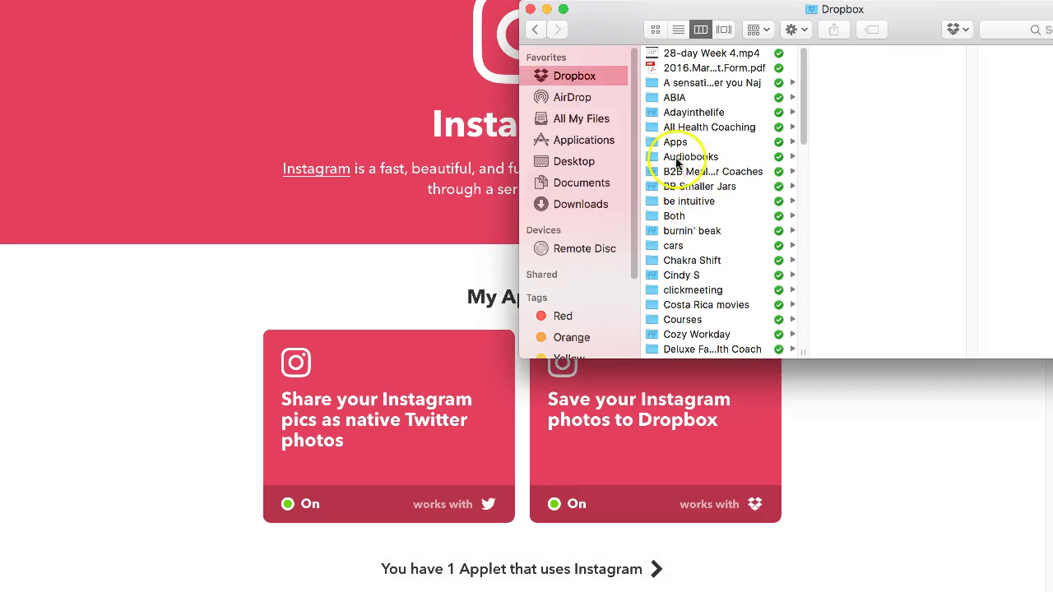
{"action": "scroll", "coordinate": [658, 156], "scroll_direction": "down", "scroll_amount": 5}
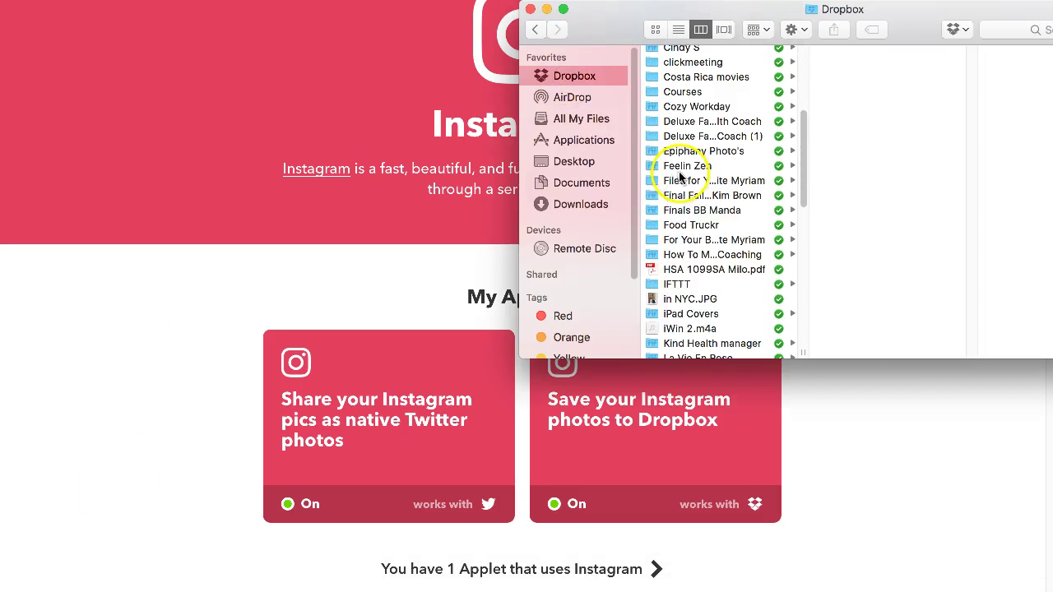
{"action": "left_click", "coordinate": [673, 284]}
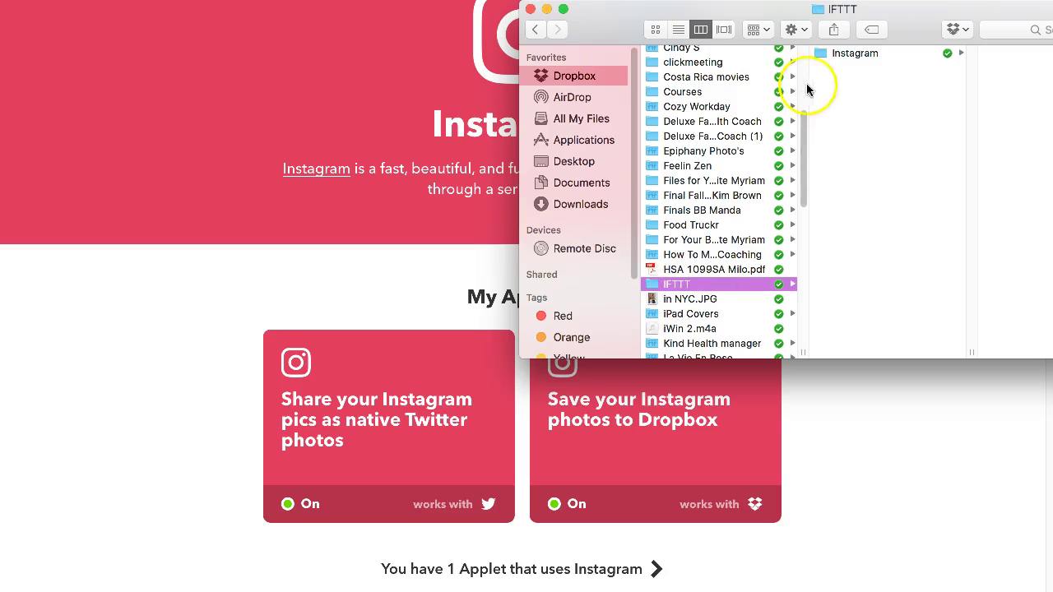
{"action": "left_click", "coordinate": [854, 52]}
Preview one saved Instagram photo, then return to the IFTTT page
{"action": "left_click_drag", "start_coordinate": [922, 10], "coordinate": [772, 13]}
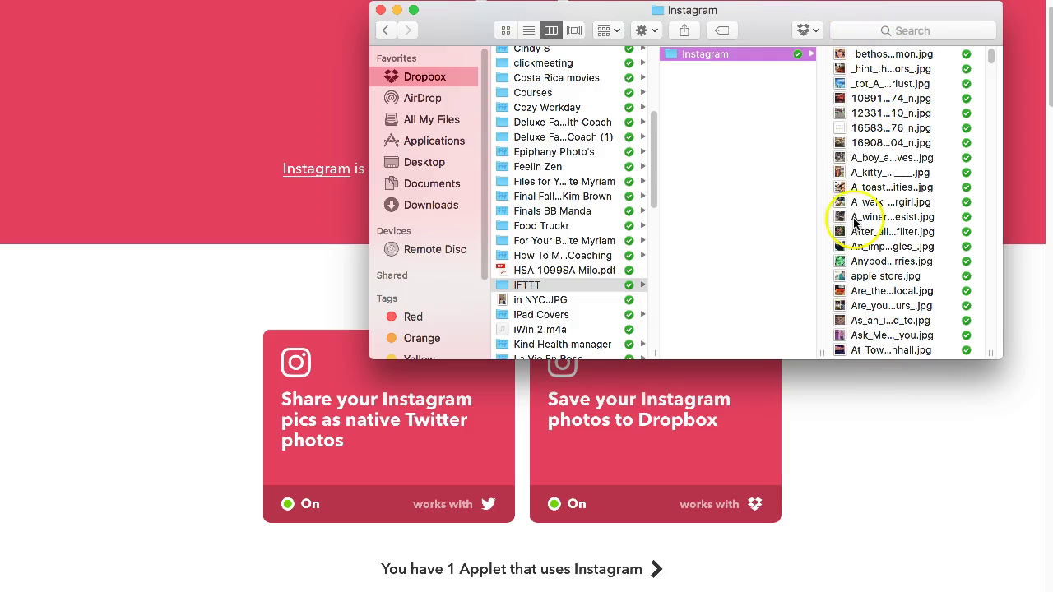
{"action": "left_click", "coordinate": [868, 83]}
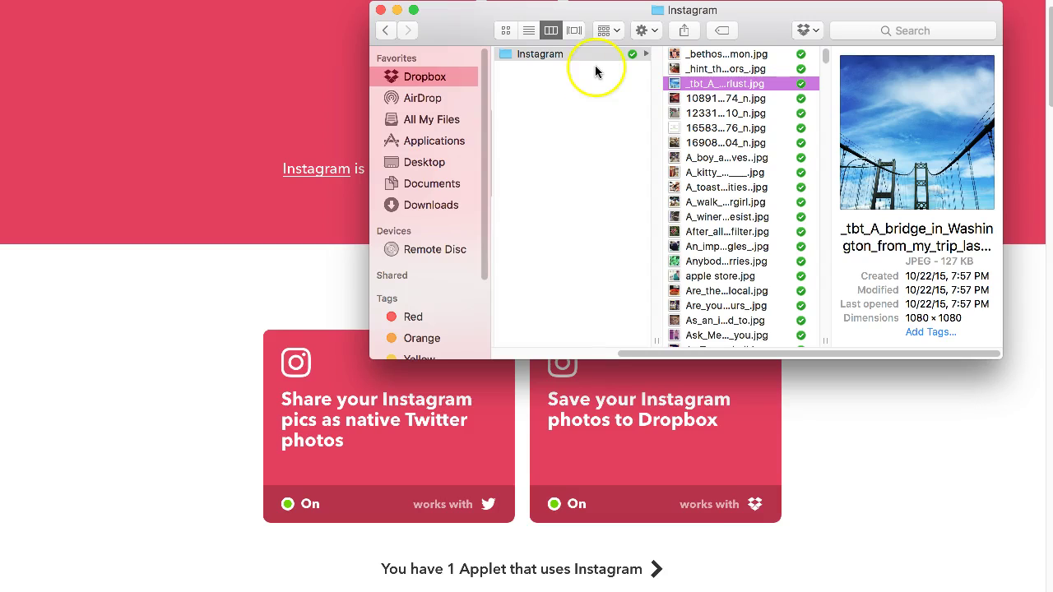
{"action": "left_click", "coordinate": [190, 319]}
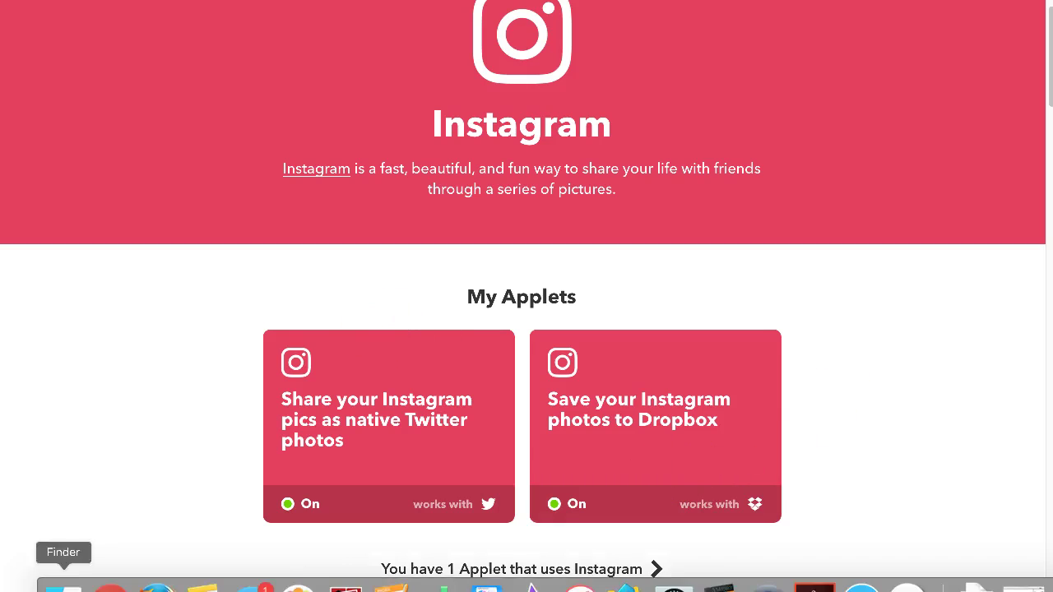
{"action": "left_click", "coordinate": [65, 586]}
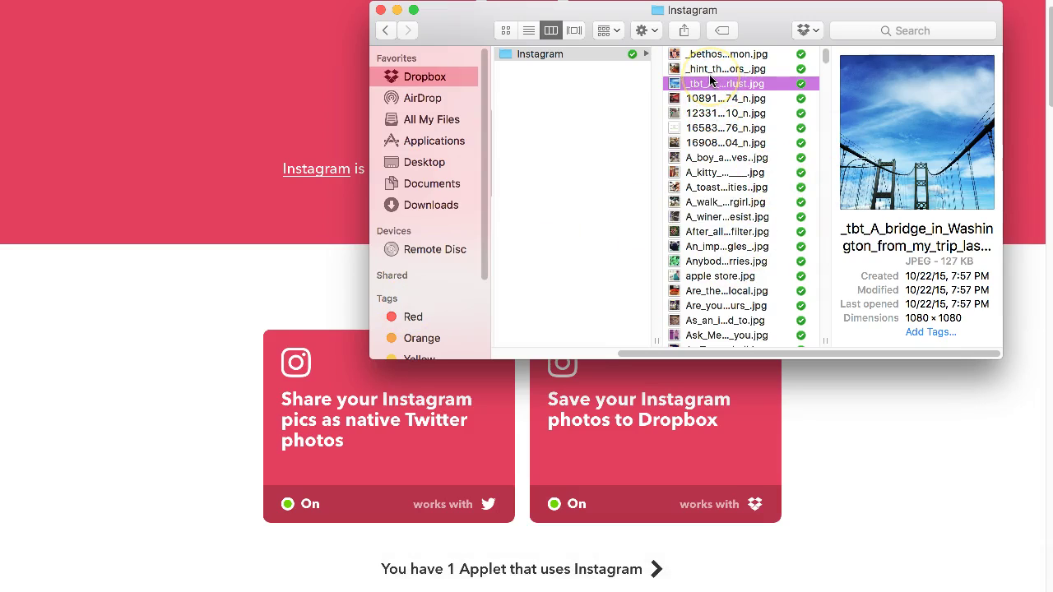
{"action": "left_click_drag", "start_coordinate": [707, 78], "coordinate": [699, 103]}
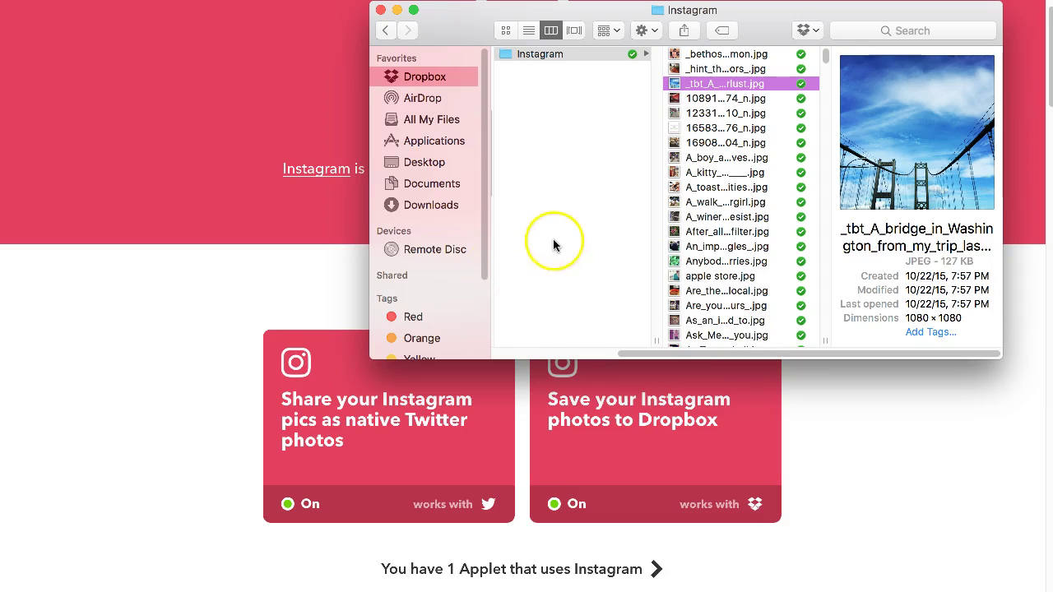
{"action": "left_click", "coordinate": [89, 322]}
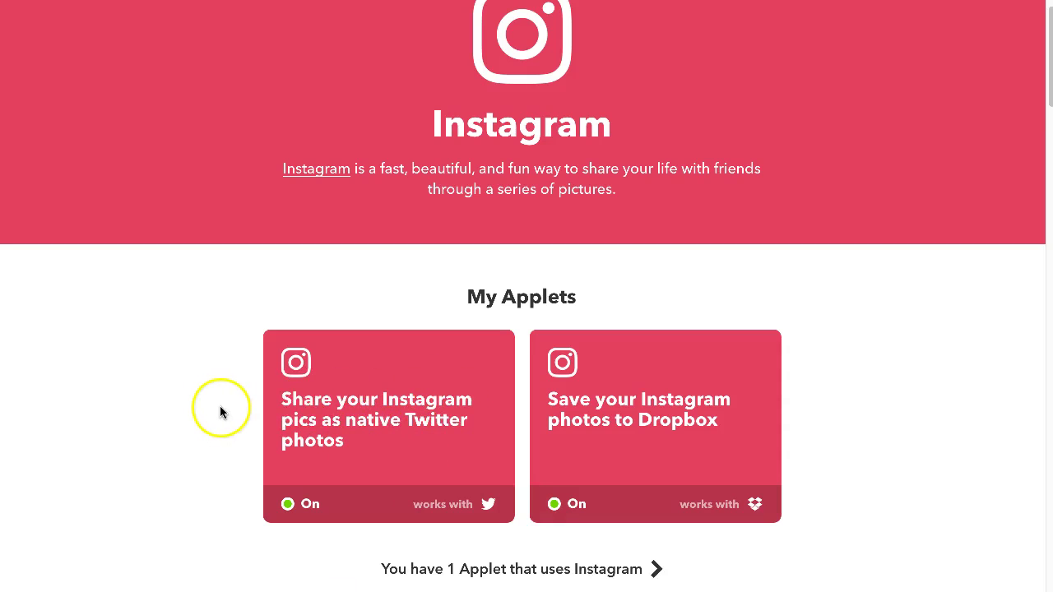
{"action": "scroll", "coordinate": [207, 282], "scroll_direction": "up", "scroll_amount": 1}
{"action": "scroll", "coordinate": [167, 313], "scroll_direction": "up", "scroll_amount": 1}
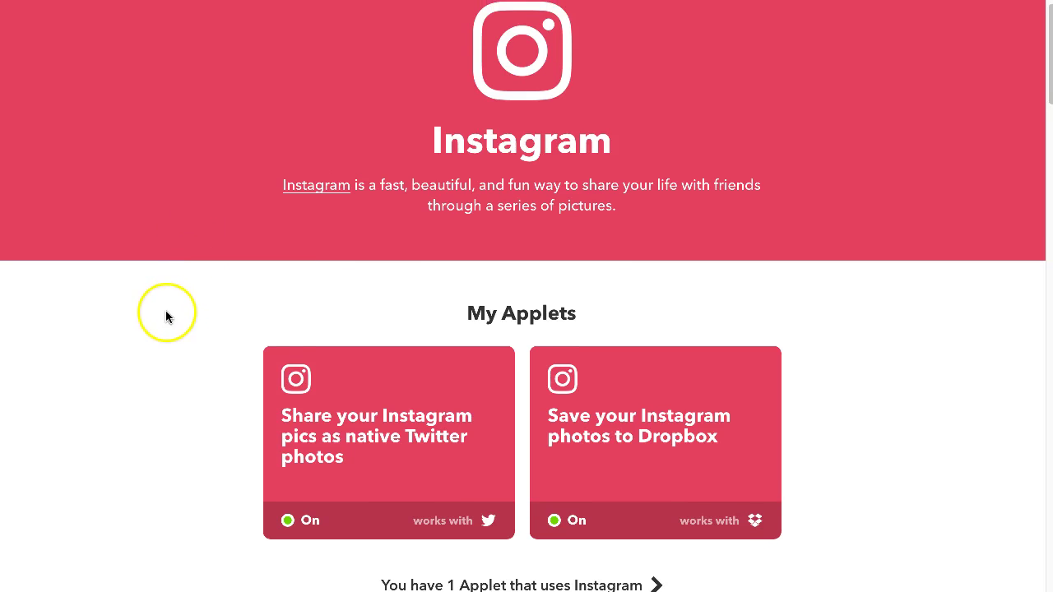
{"action": "left_click", "coordinate": [214, 313]}
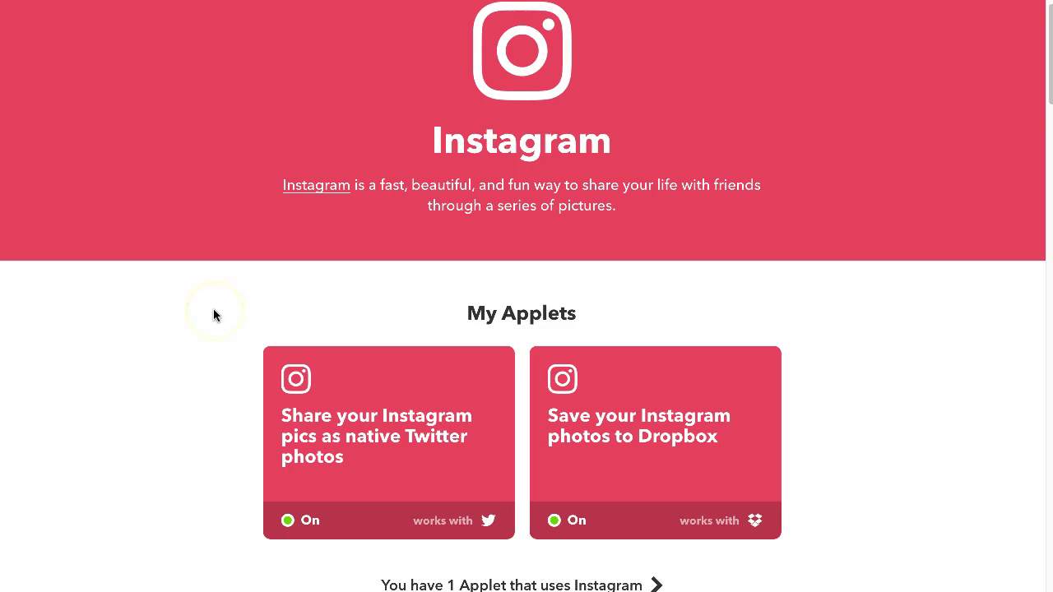
{"action": "left_click", "coordinate": [219, 307]}
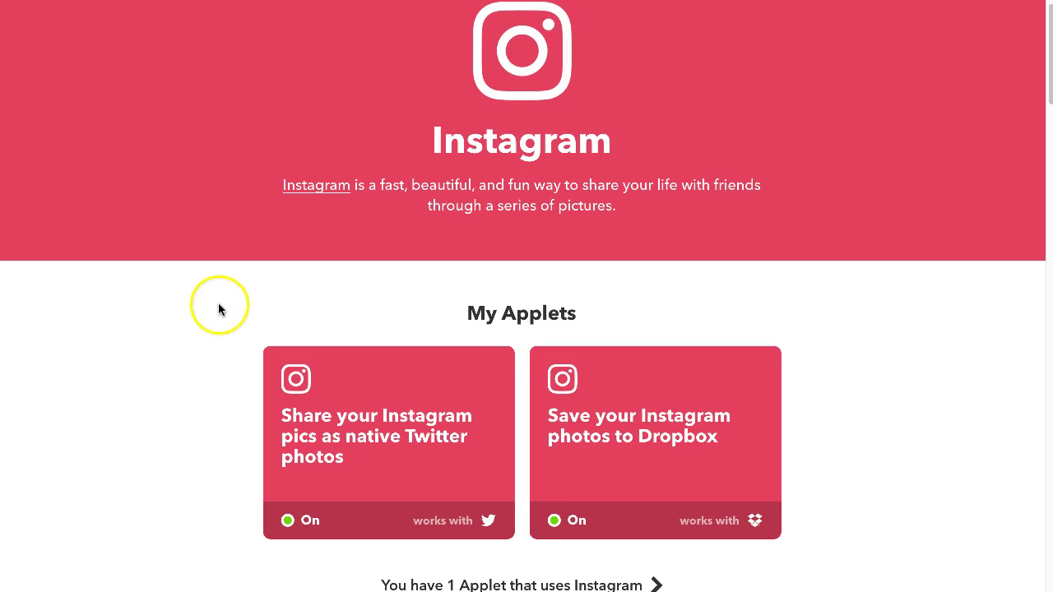